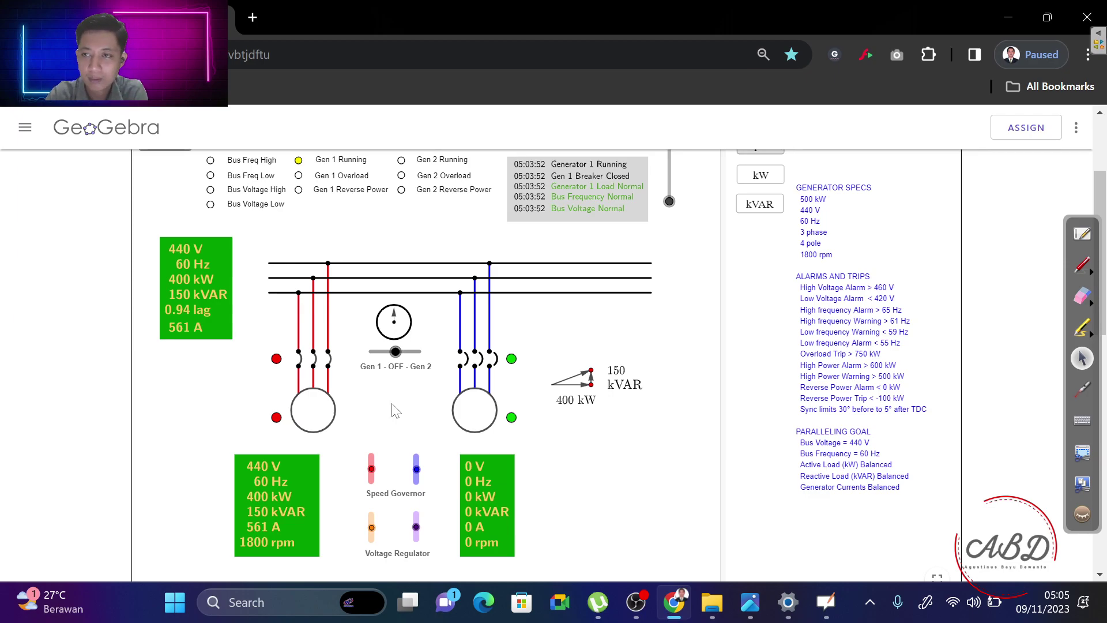
Write a red R beside the first generator and a red B above the busbars with the pen.
click(1083, 267)
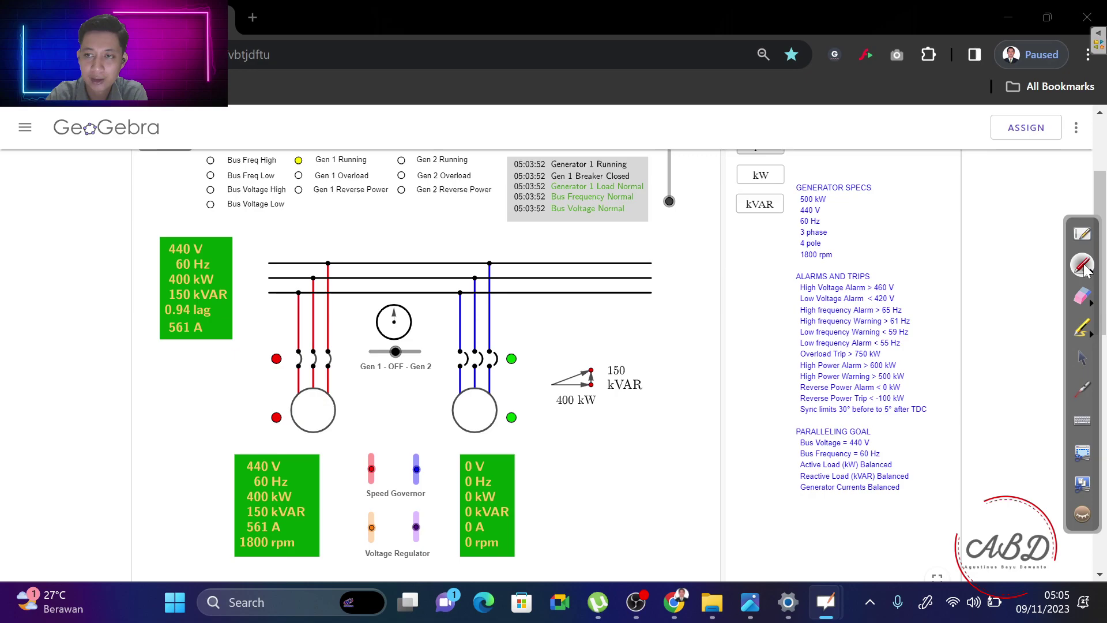
mouse_move(354, 396)
mouse_down()
mouse_move(353, 434)
mouse_move(359, 419)
mouse_move(383, 436)
mouse_up()
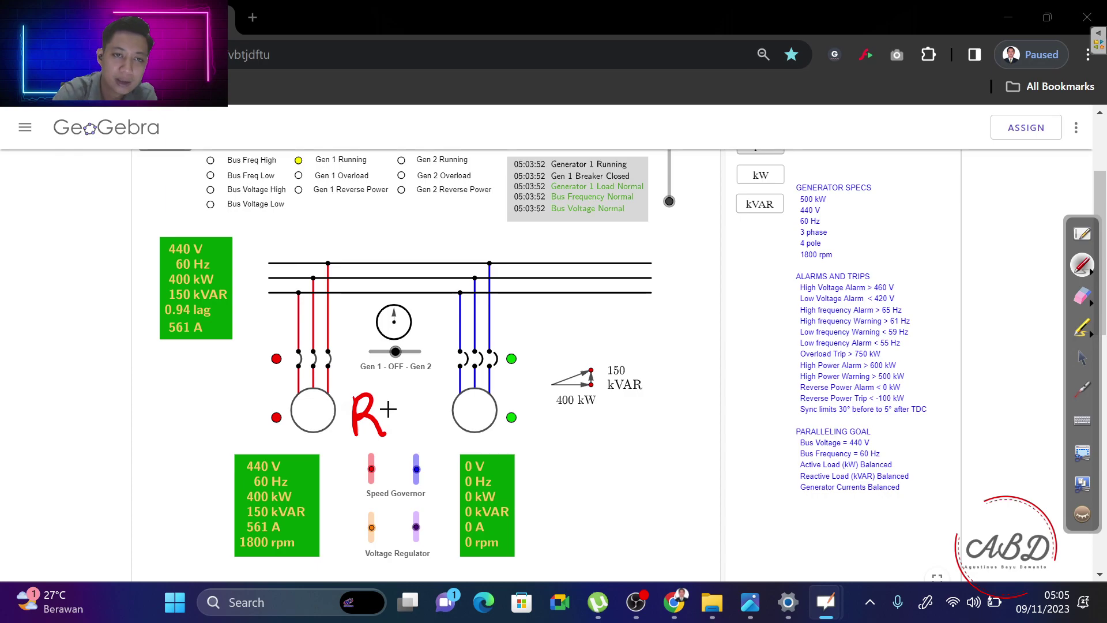
drag(344, 220, 342, 260)
mouse_move(343, 227)
mouse_down()
mouse_move(357, 221)
mouse_move(377, 246)
mouse_move(339, 261)
mouse_up()
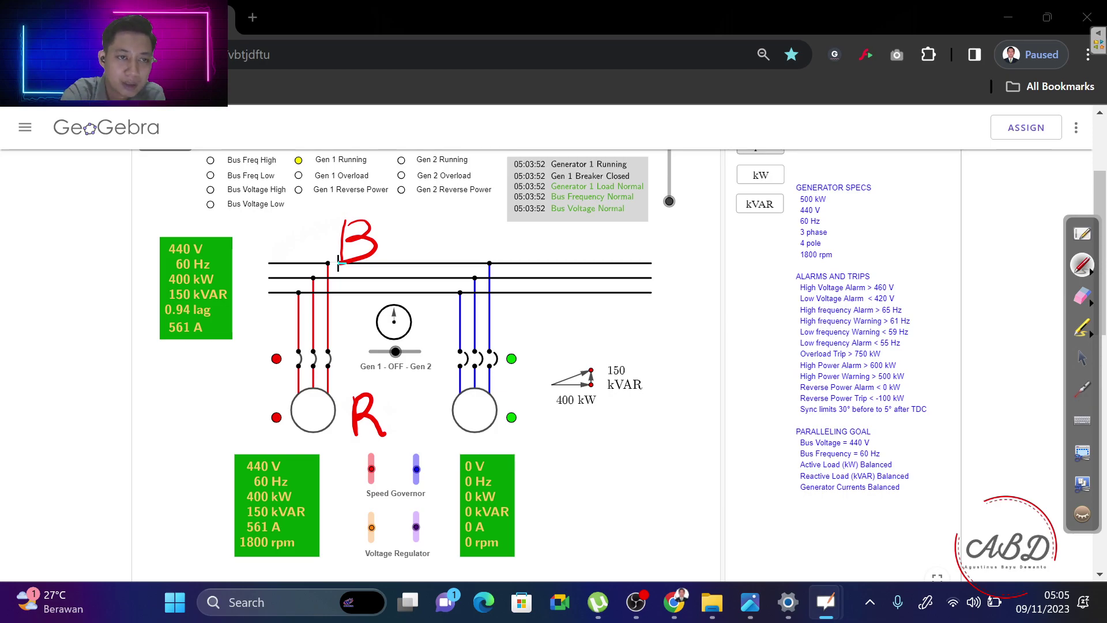
Circle the bus readings, draw an arrow above Generator 1's readings, and write OFF with an upward arrow beside Generator 2.
mouse_move(234, 215)
mouse_down()
mouse_move(207, 216)
mouse_move(128, 305)
mouse_move(243, 311)
mouse_move(183, 216)
mouse_up()
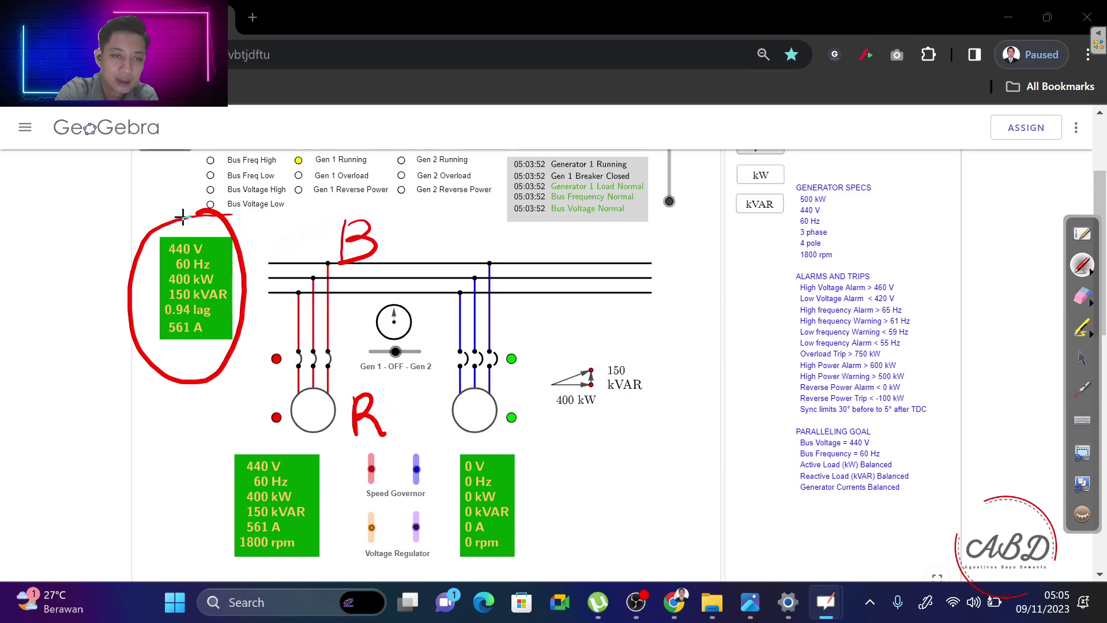
mouse_move(248, 388)
mouse_down()
mouse_move(250, 452)
mouse_move(233, 404)
mouse_up()
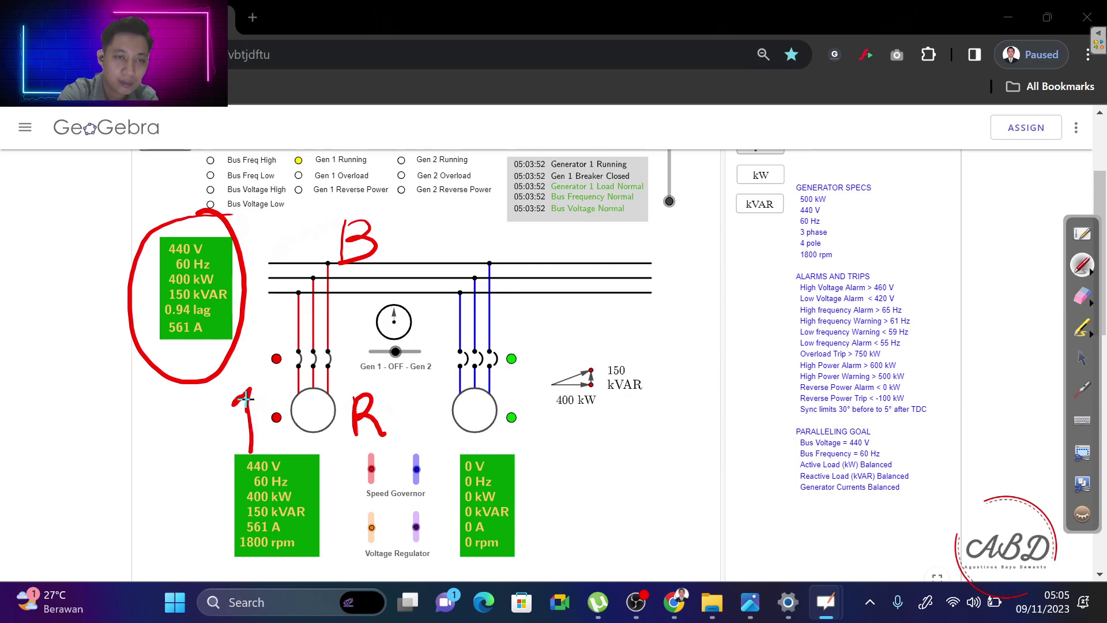
mouse_move(556, 424)
mouse_down()
mouse_move(575, 441)
mouse_move(559, 415)
mouse_up()
mouse_move(600, 421)
mouse_down()
mouse_move(581, 468)
mouse_move(608, 439)
mouse_move(618, 476)
mouse_move(644, 414)
mouse_move(647, 438)
mouse_up()
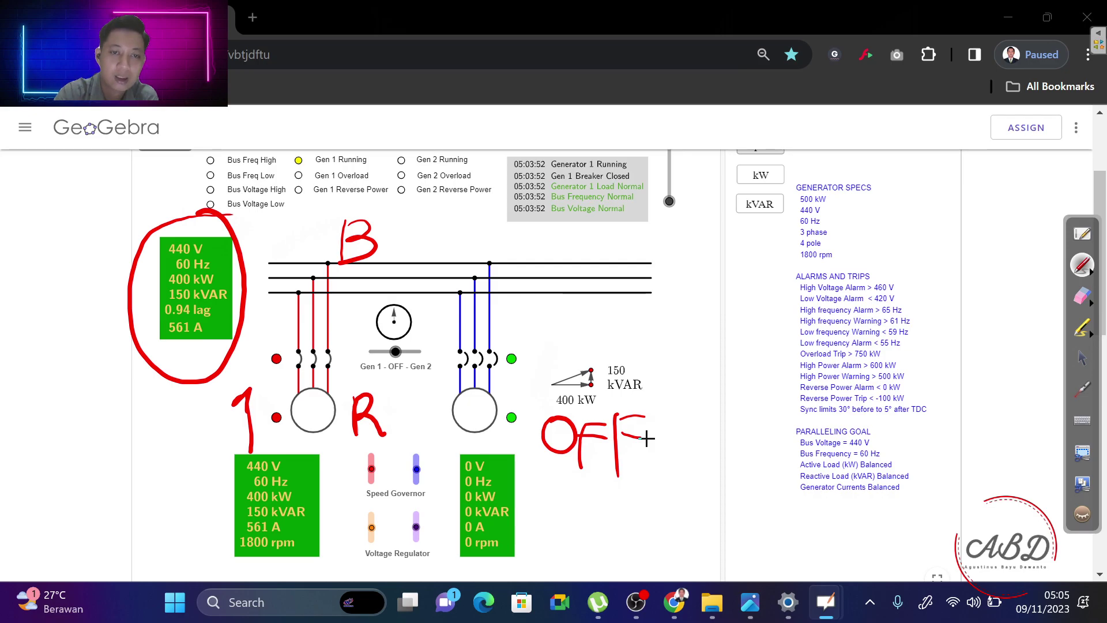
mouse_move(539, 318)
mouse_down()
mouse_move(542, 402)
mouse_move(529, 328)
mouse_move(550, 330)
mouse_up()
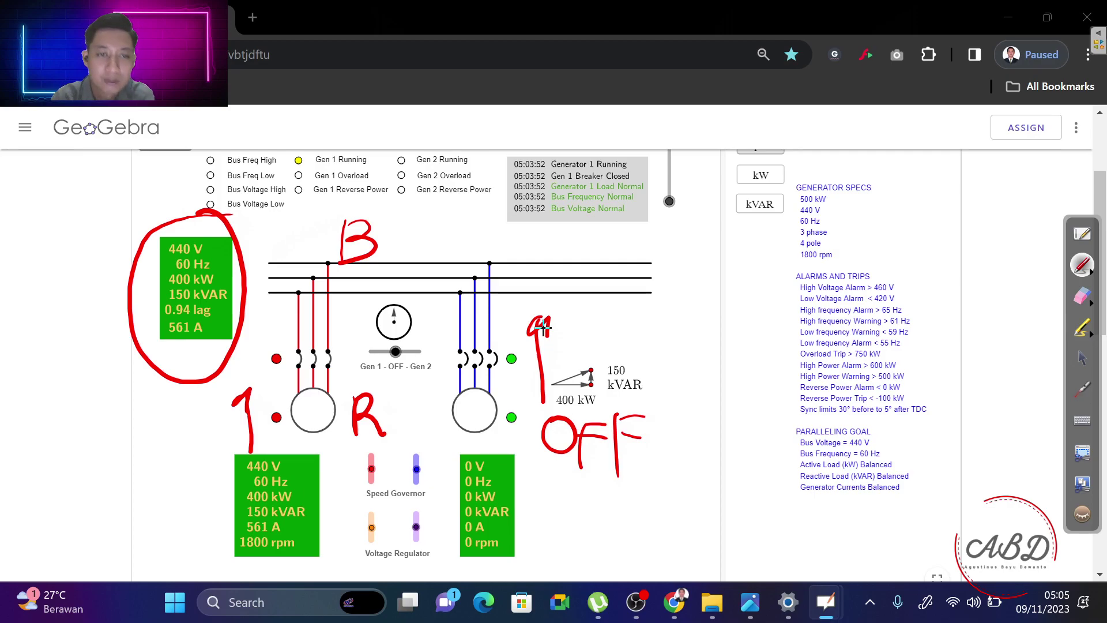
Erase all the red annotations from the diagram and start Generator 2.
click(1082, 295)
mouse_move(611, 444)
mouse_down()
mouse_move(563, 425)
mouse_move(512, 277)
mouse_move(301, 203)
mouse_move(197, 329)
mouse_move(247, 398)
mouse_move(262, 489)
mouse_up()
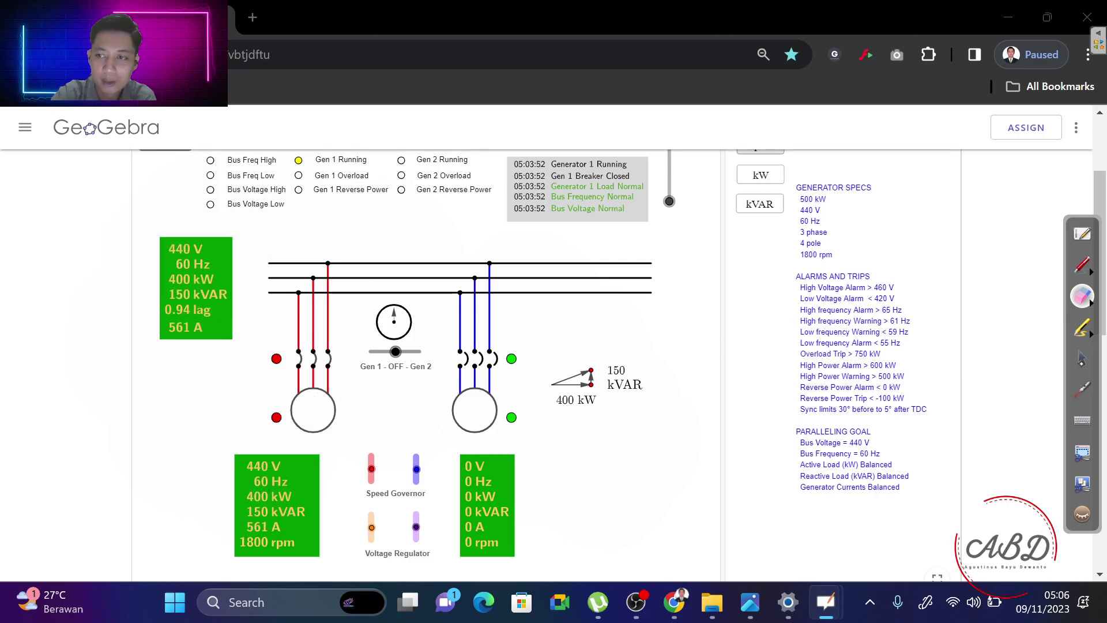
click(1082, 358)
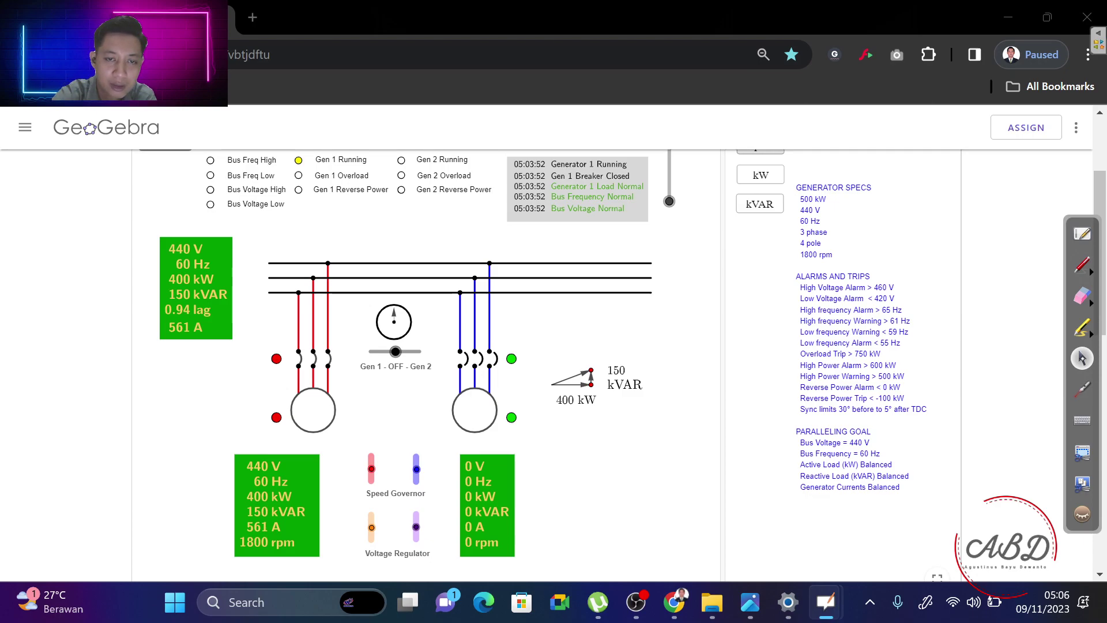
click(511, 417)
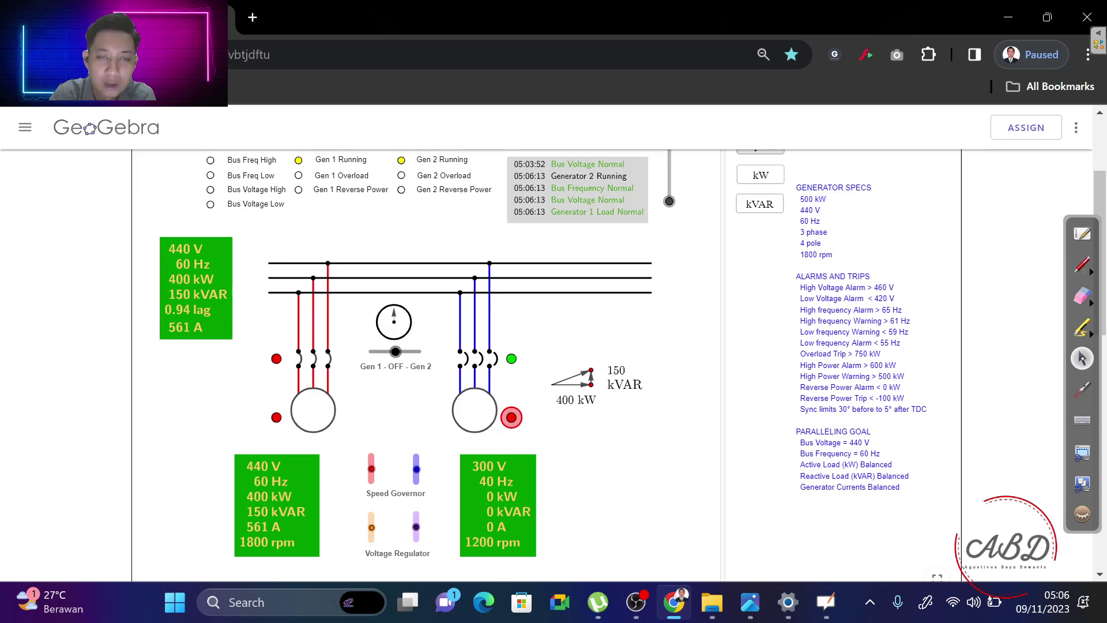
Mark Generator 2's readings with red lines and write 60 beside both its frequency reading and the 60 Hz specification.
click(1082, 265)
drag(569, 467, 572, 555)
mouse_move(570, 466)
mouse_down()
mouse_move(543, 472)
mouse_move(545, 460)
mouse_up()
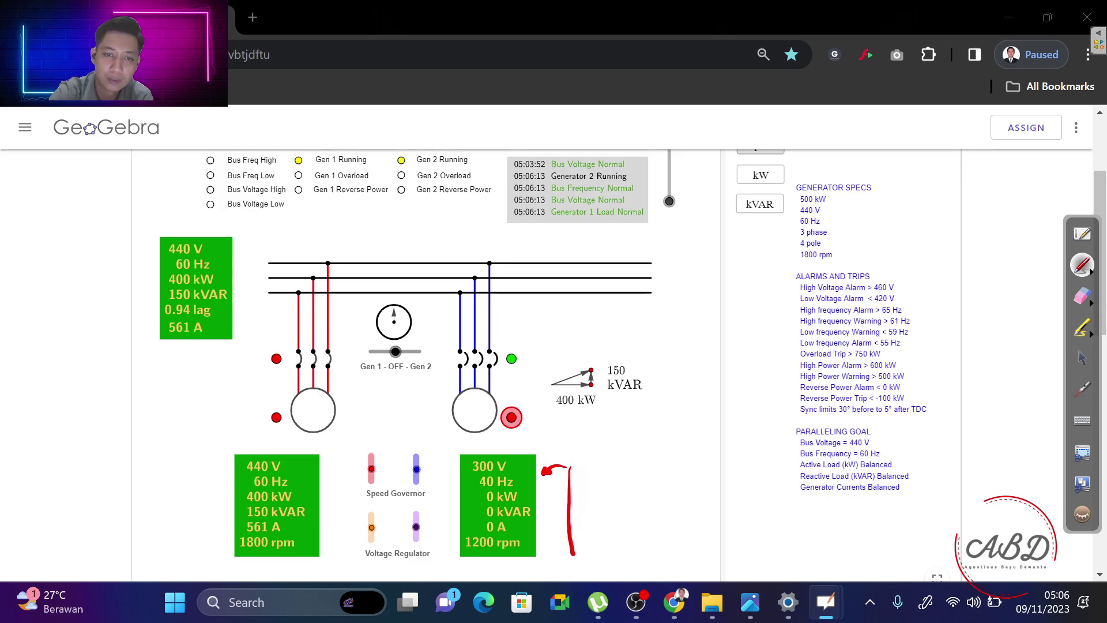
mouse_move(836, 220)
mouse_down()
mouse_move(891, 216)
mouse_move(920, 229)
mouse_move(909, 222)
mouse_up()
drag(948, 203, 946, 205)
mouse_move(546, 491)
mouse_down()
mouse_move(645, 467)
mouse_move(673, 472)
mouse_move(689, 444)
mouse_up()
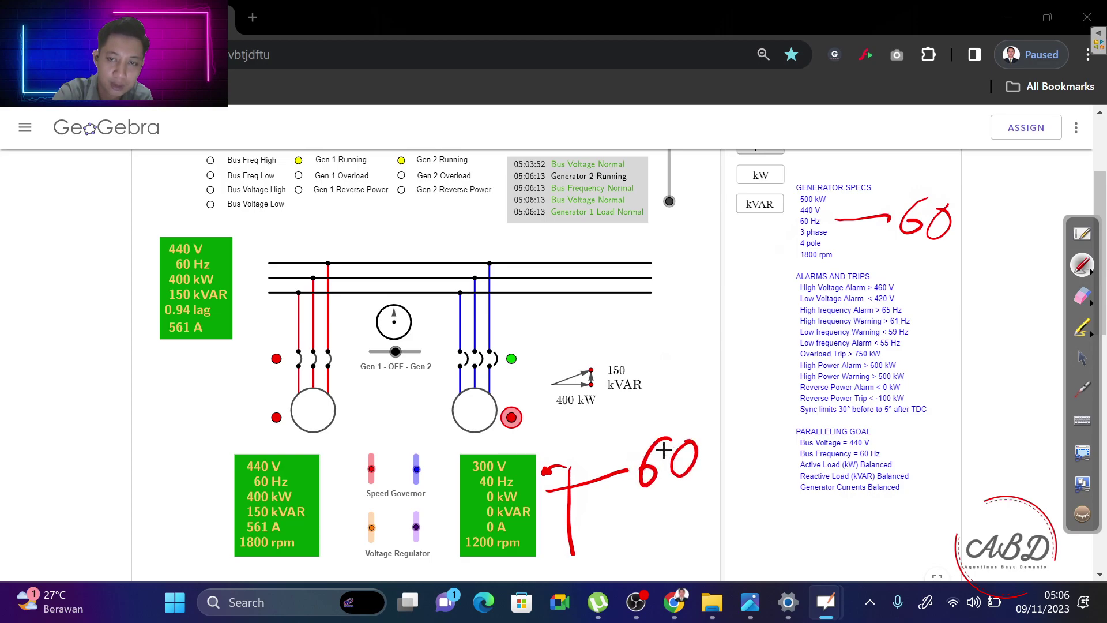
Erase the red marks beside Generator 2's readings and raise its speed governor to 60 Hz at 1799 rpm.
click(1082, 296)
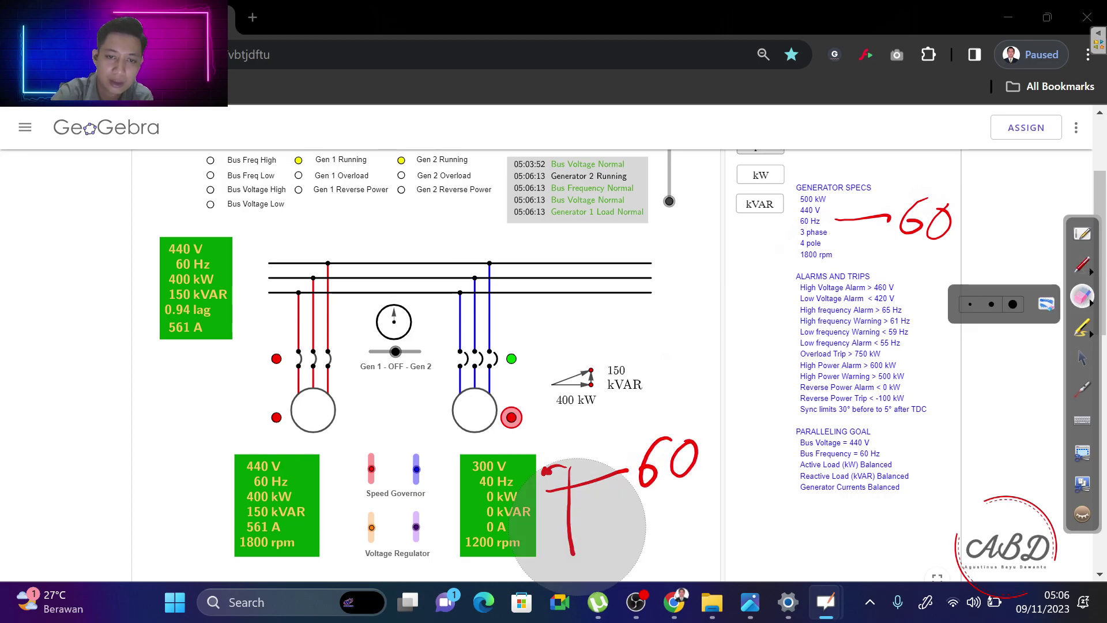
drag(569, 541, 669, 469)
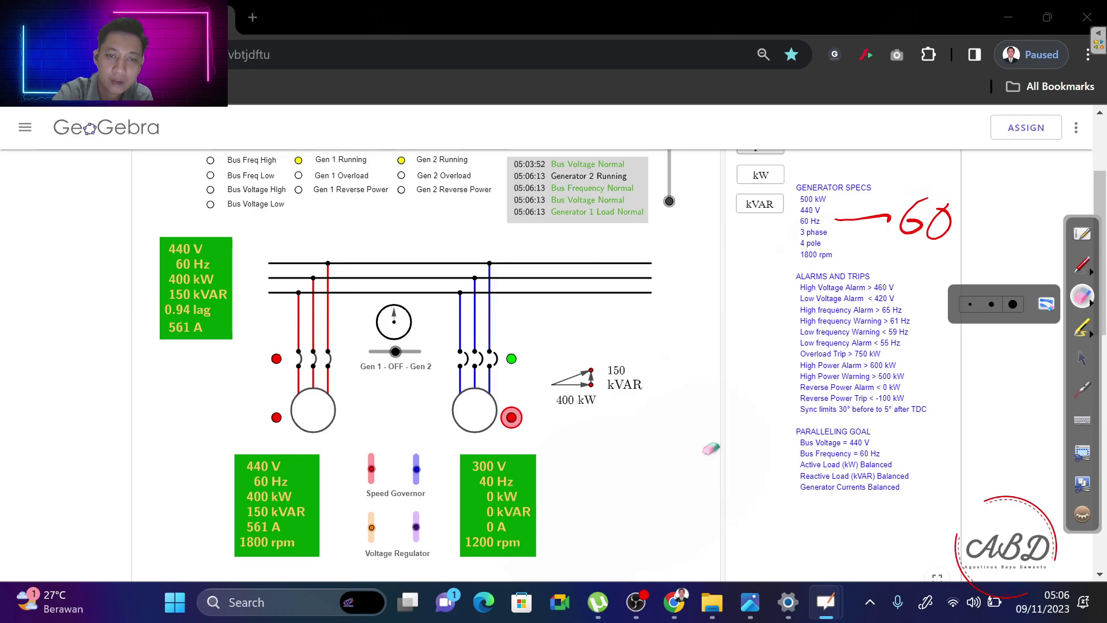
click(1082, 358)
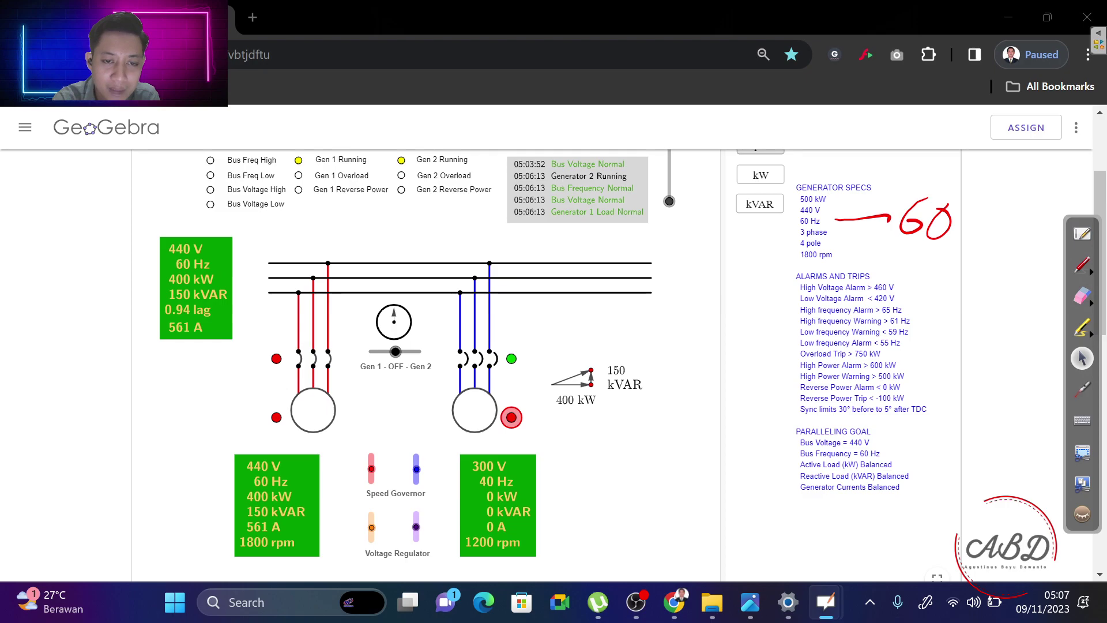
click(416, 469)
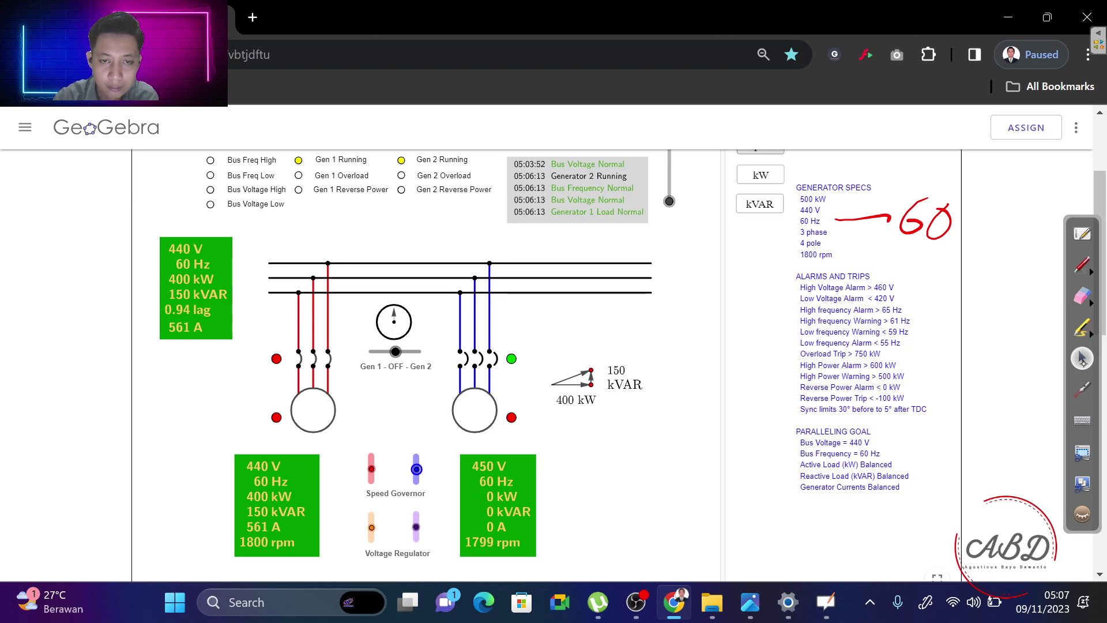
Lower Generator 2's voltage regulator to 440 V to match the bus voltage.
click(417, 527)
key(Down)
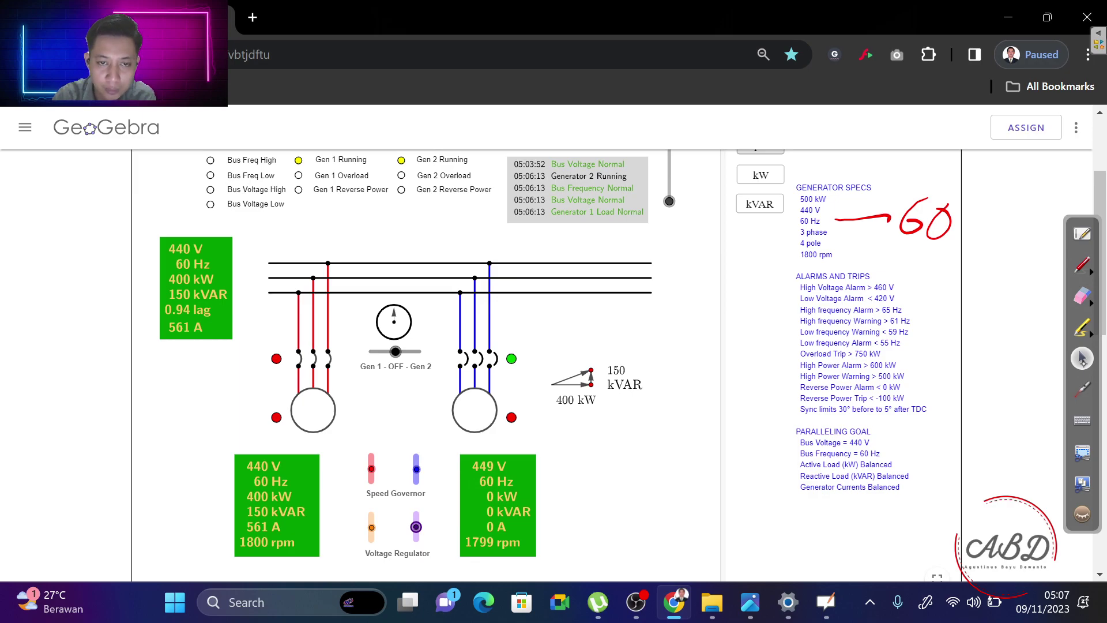
key(Down)
key(Down)
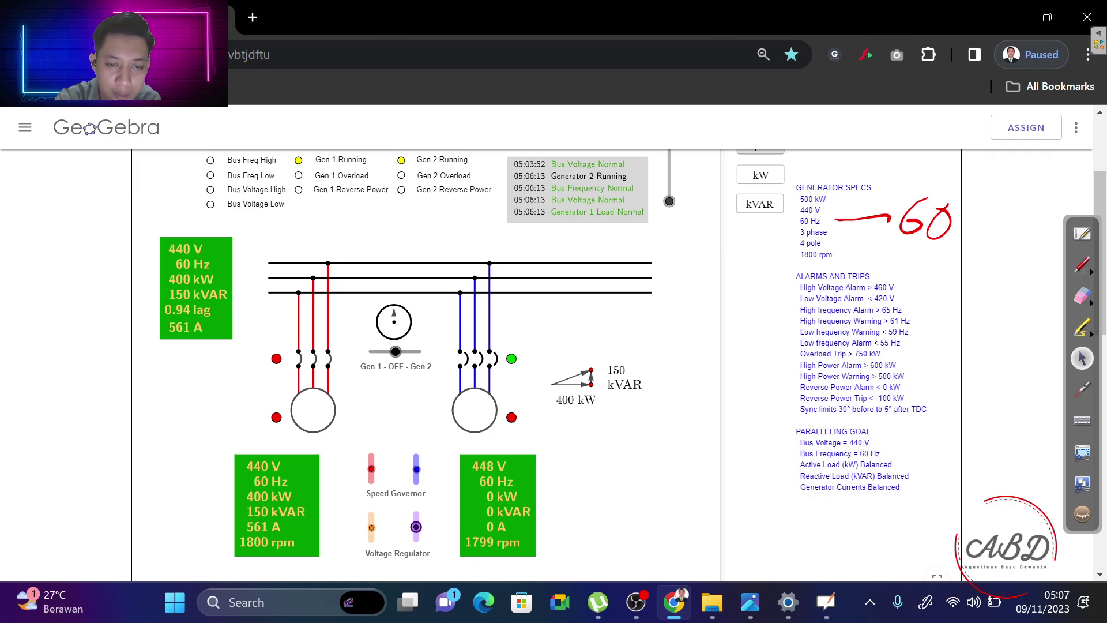
key(Down)
key(Down)
key(Down)
key(Down)
key(Down)
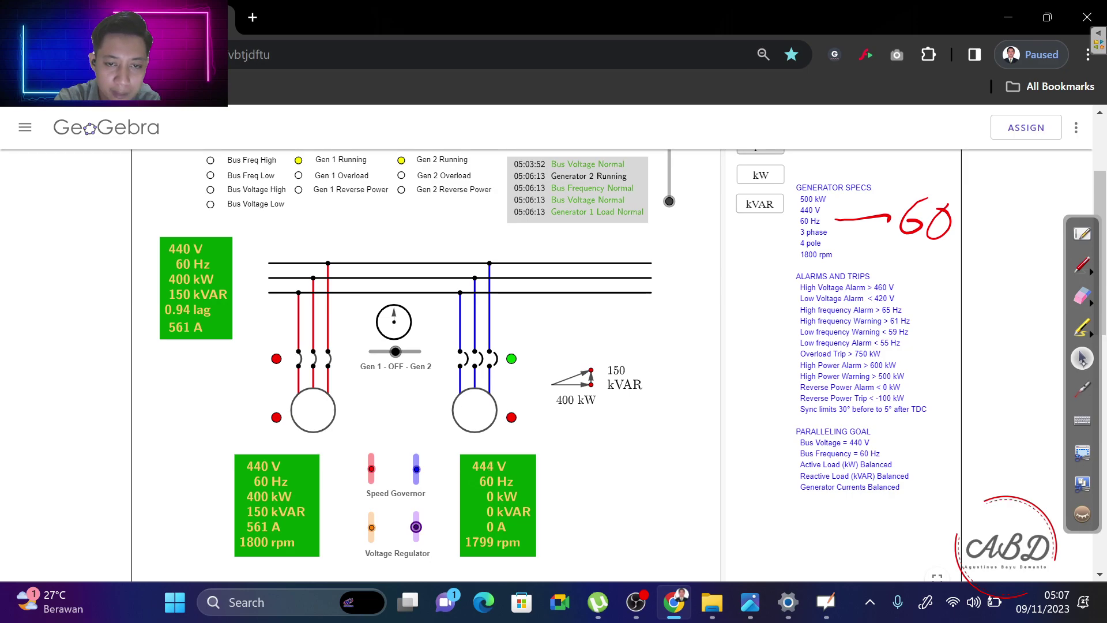
key(Down)
key(Down)
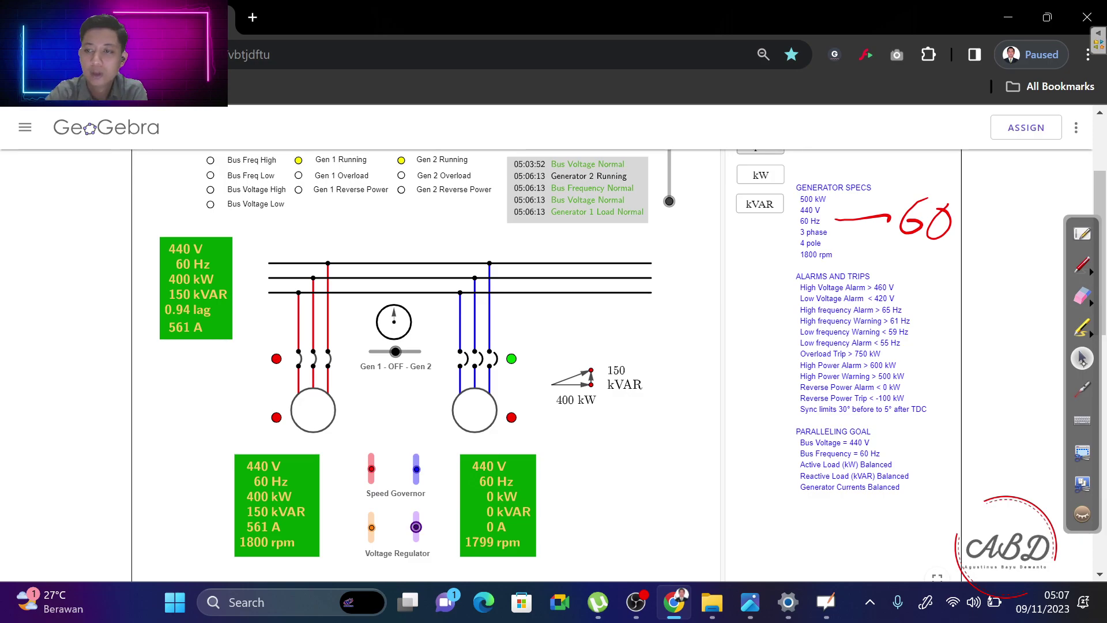
Switch to the Photos image of the genset synchronizing requirements and erase the remaining red 60 over it.
click(749, 601)
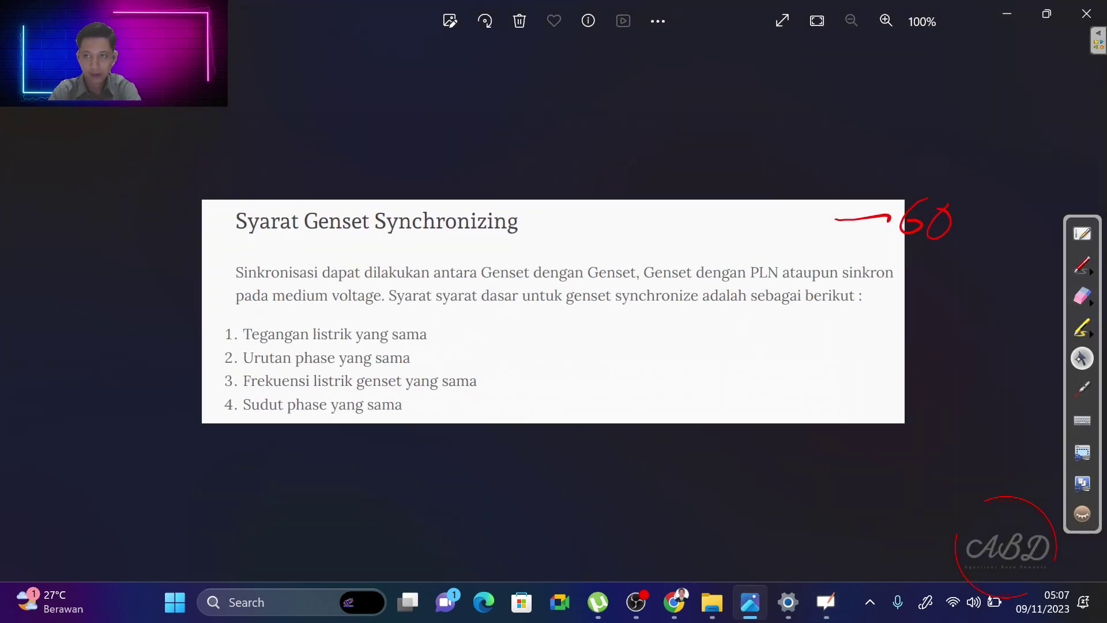
click(1078, 295)
drag(939, 225, 896, 202)
Draw a short red line after the first requirement, "Tegangan listrik yang sama".
click(1082, 265)
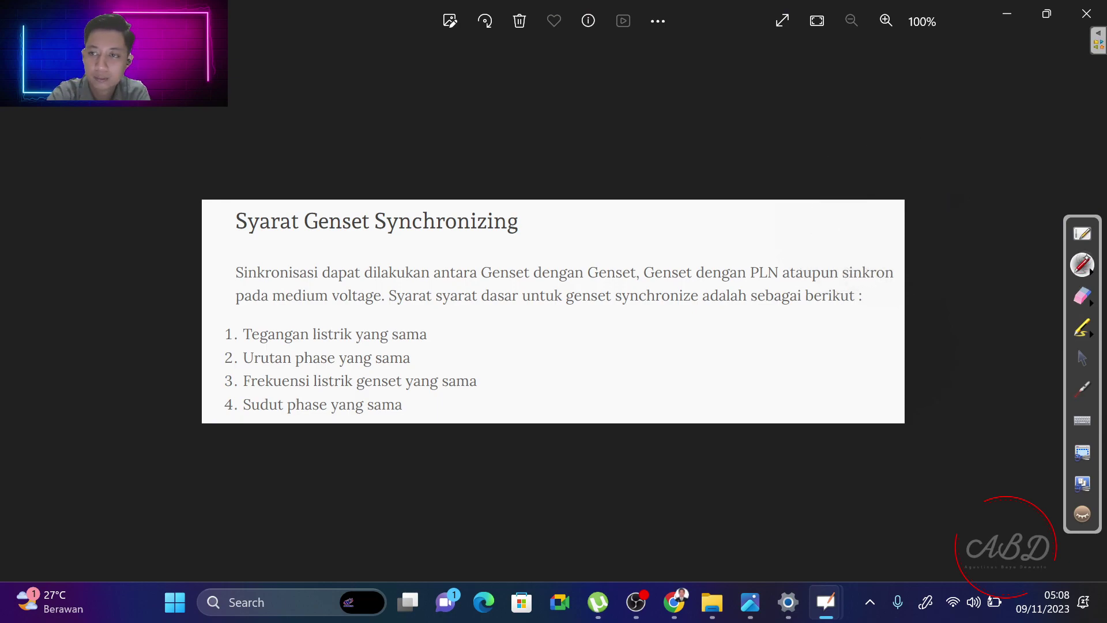
drag(448, 335, 506, 327)
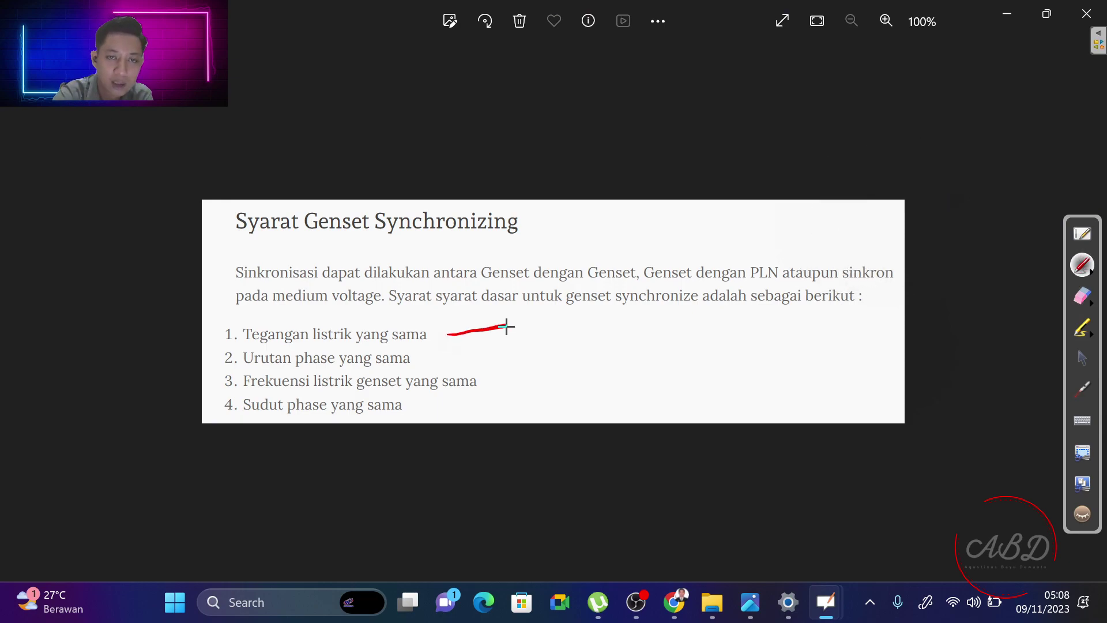